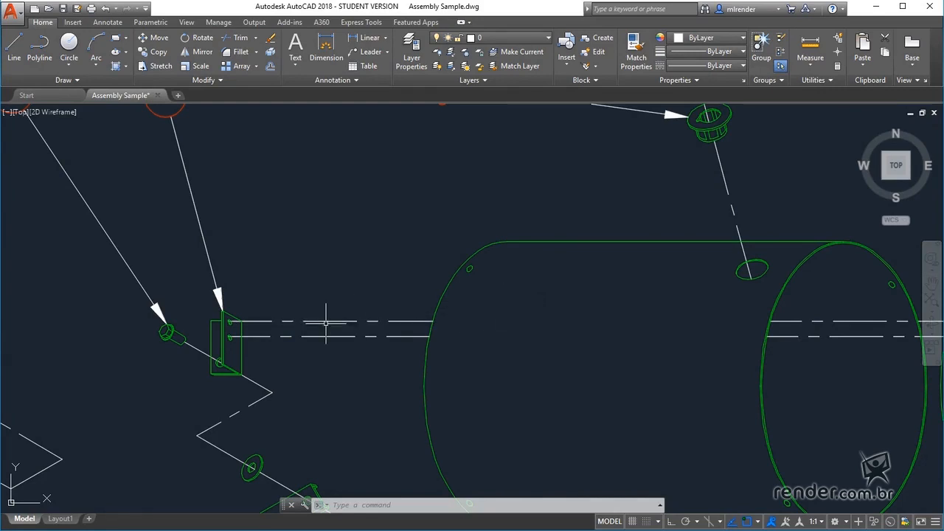
Select the upper dashed centerline between the small bracket and the large cylinder, and clear the selection
mouse_move(325, 321)
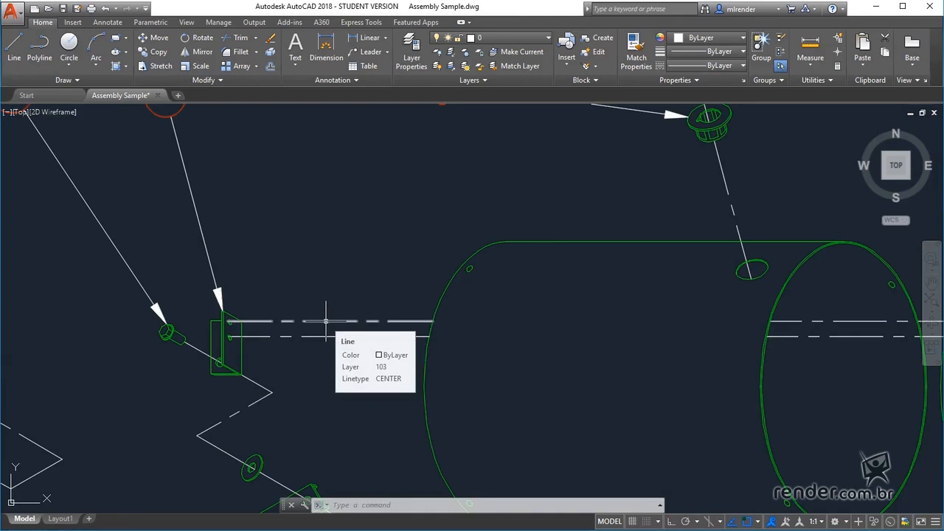
left_click(325, 321)
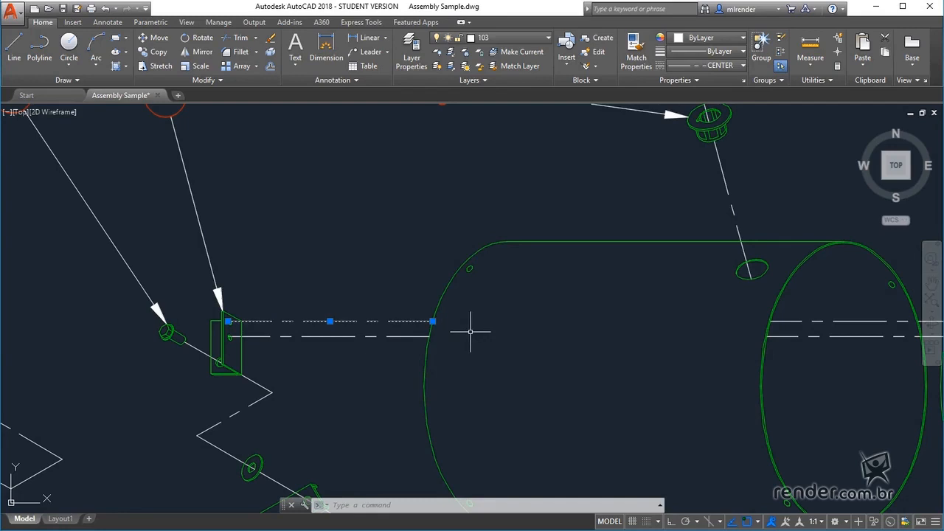
key("Escape")
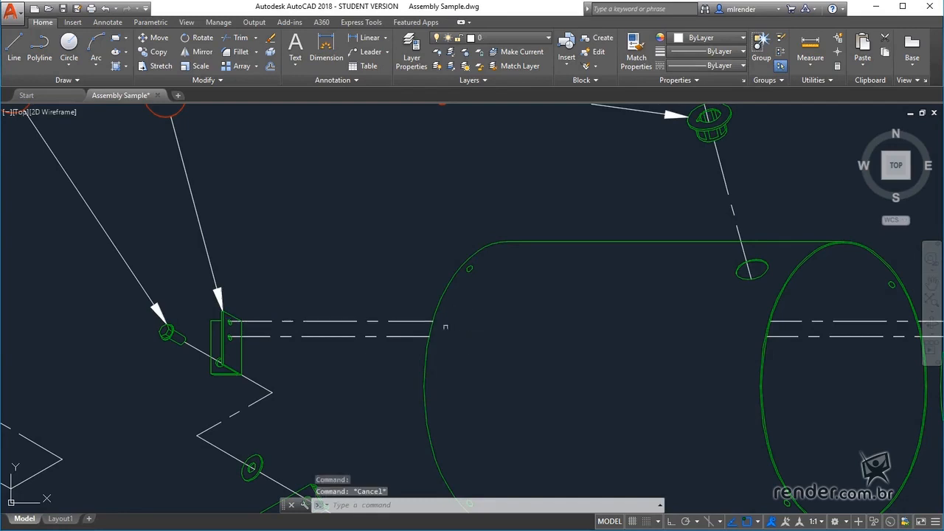
Select the objects fully enclosed by a rectangular window around the bolt, bracket and centerlines, clear the selection, and repeat it with a larger window
left_click(84, 260)
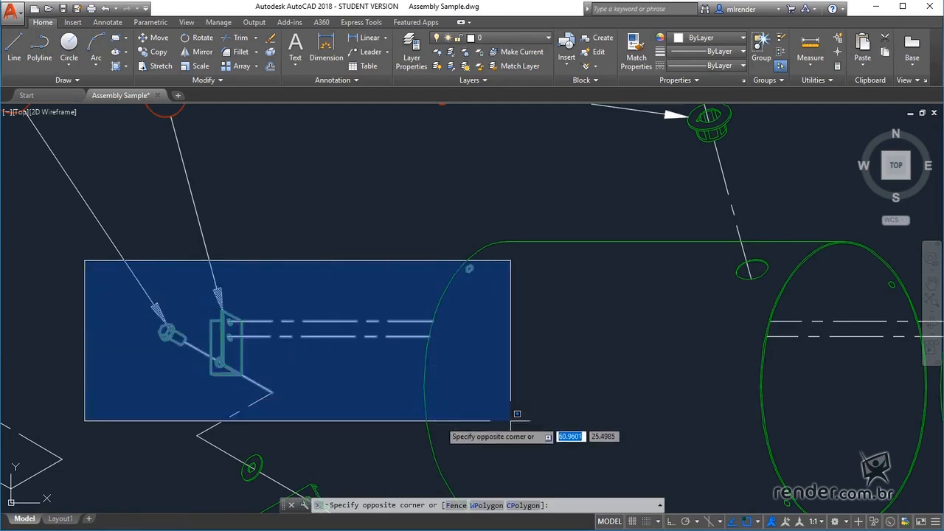
left_click(511, 421)
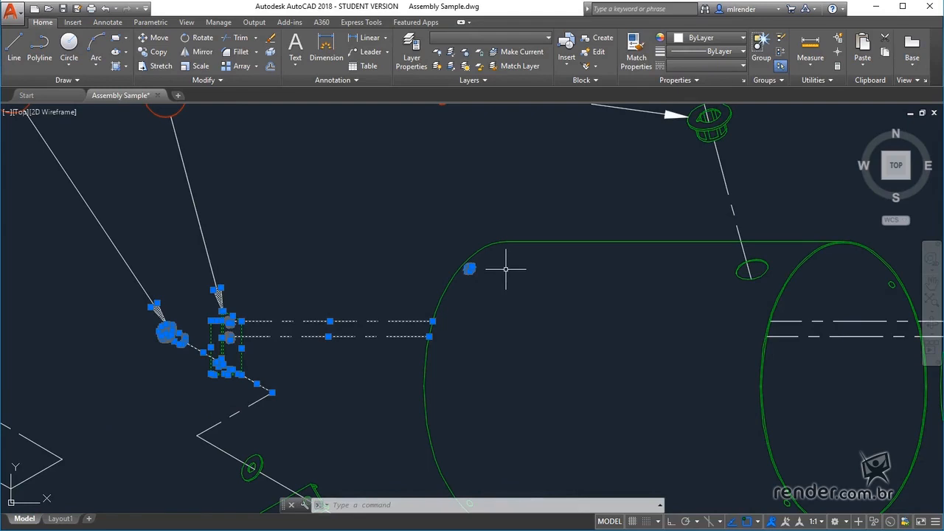
key("Escape")
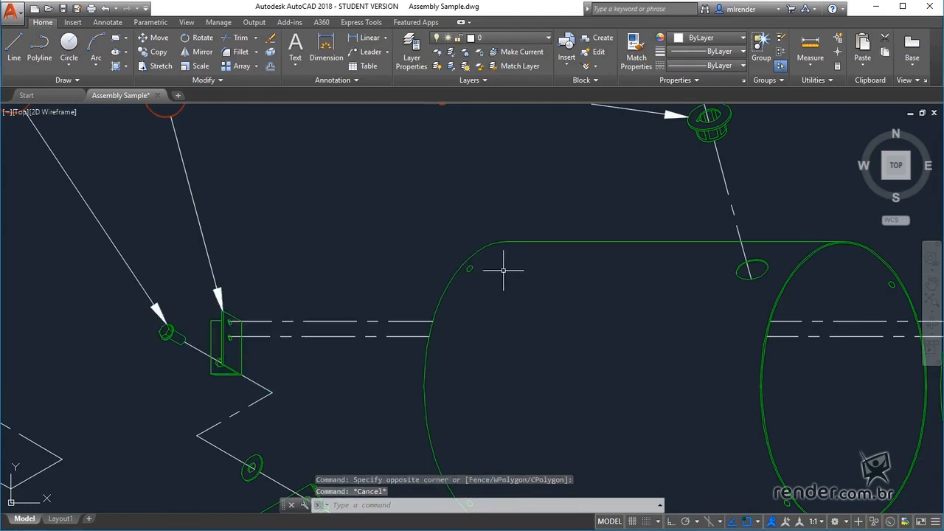
left_click(73, 218)
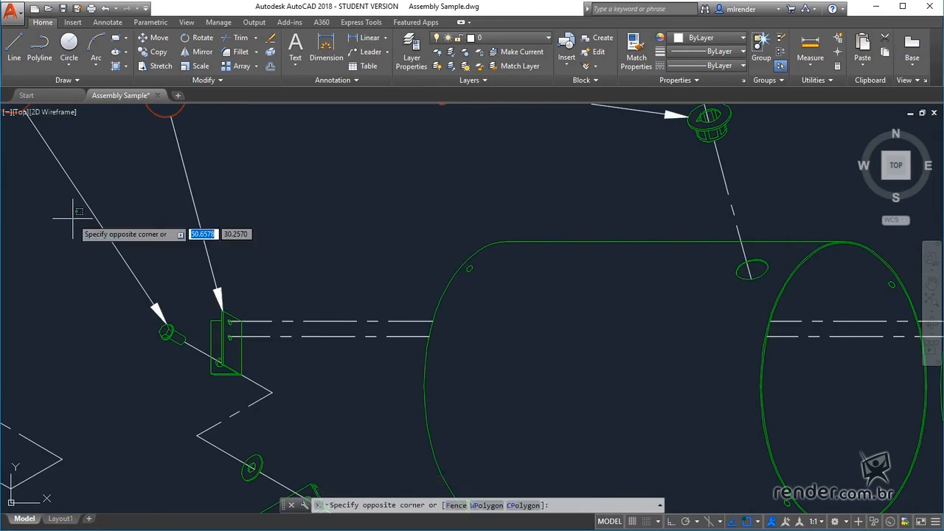
left_click(553, 420)
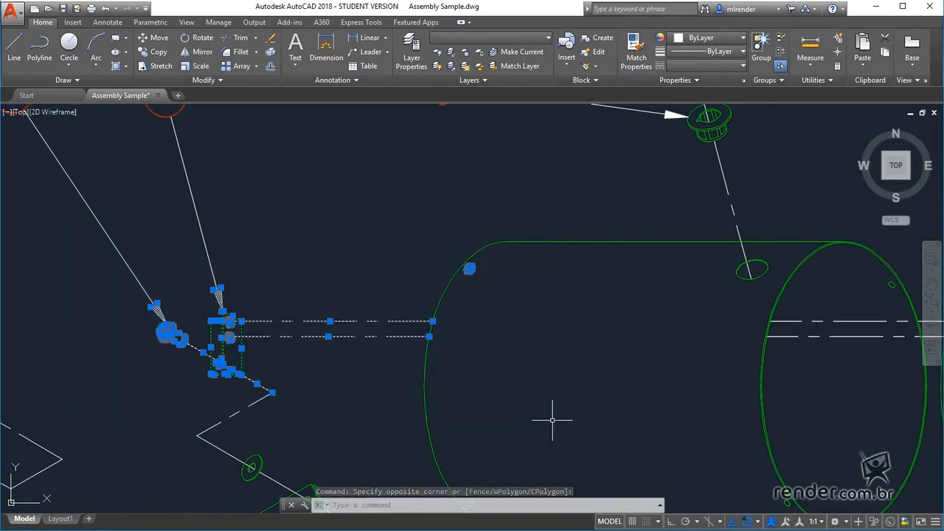
key("Escape")
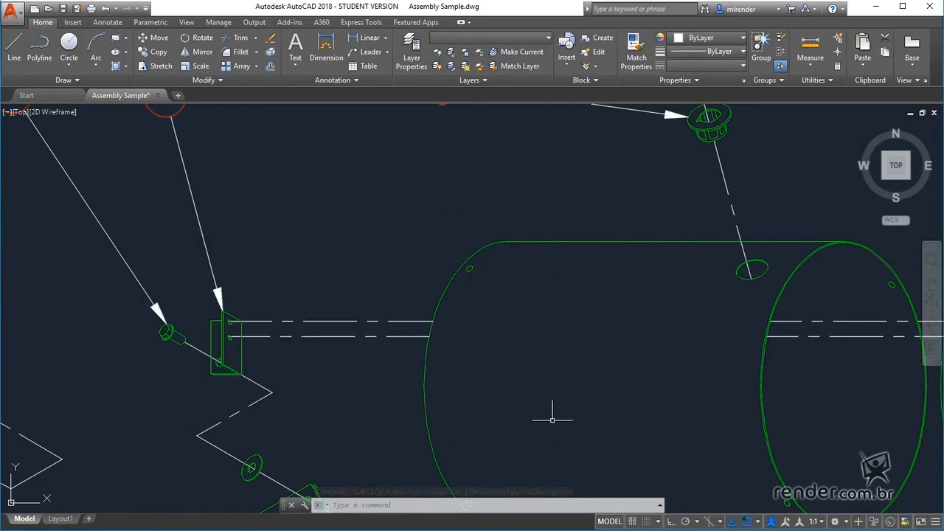
Select the bolt, bracket, centerlines and both leaders with a crossing lasso, and clear the selection
left_click(166, 222)
mouse_move(165, 222)
left_mouse_down()
mouse_move(124, 243)
mouse_move(144, 317)
mouse_move(177, 353)
mouse_move(361, 347)
mouse_move(358, 274)
mouse_move(194, 226)
mouse_move(176, 232)
left_mouse_up()
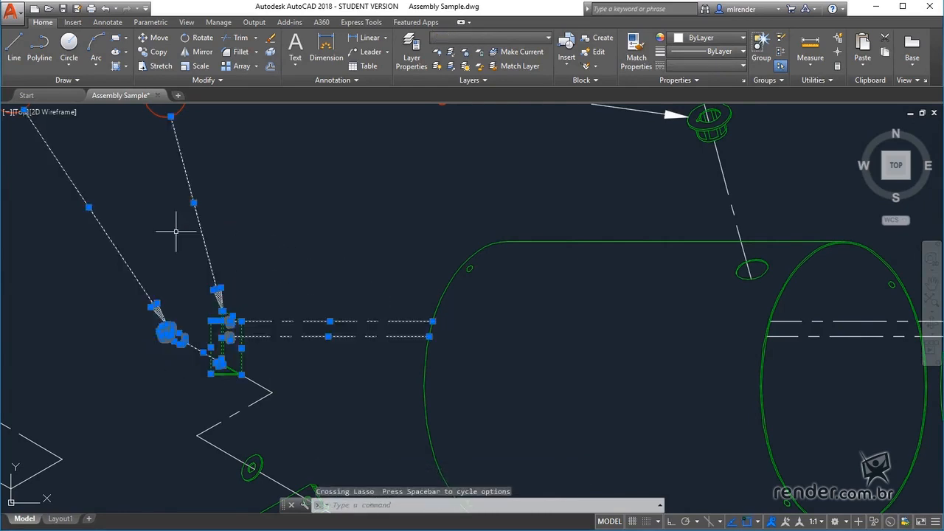
key("Escape")
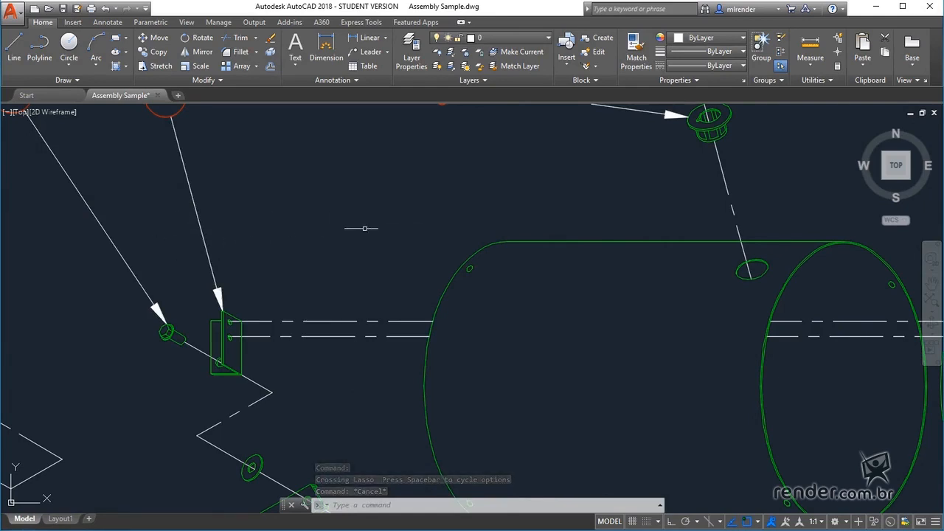
Select everything touched by a rectangular crossing window spanning the cylinder's near end, bracket and leaders, and clear the selection
left_click(527, 210)
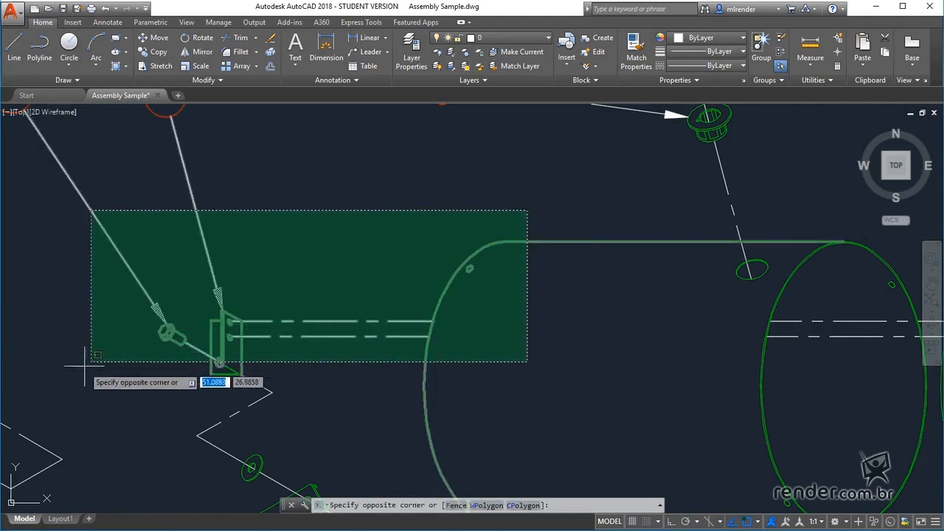
left_click(56, 401)
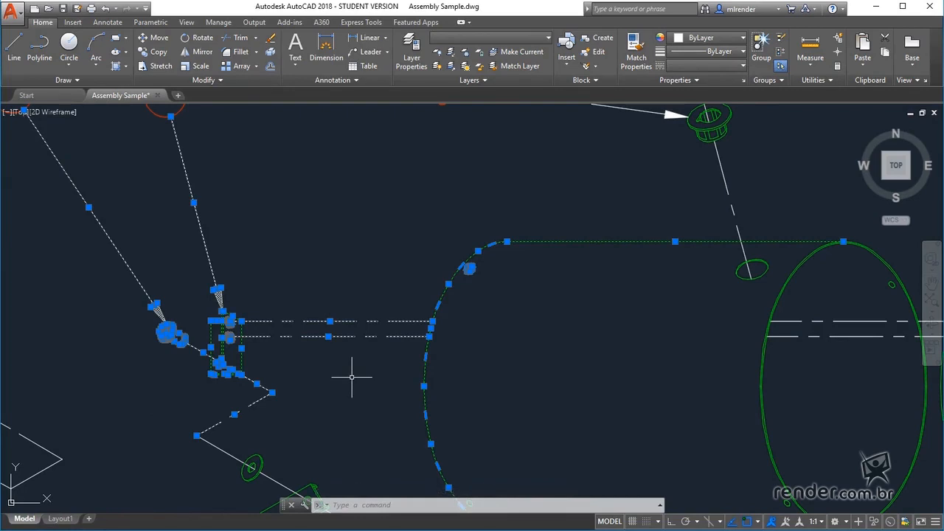
key("Escape")
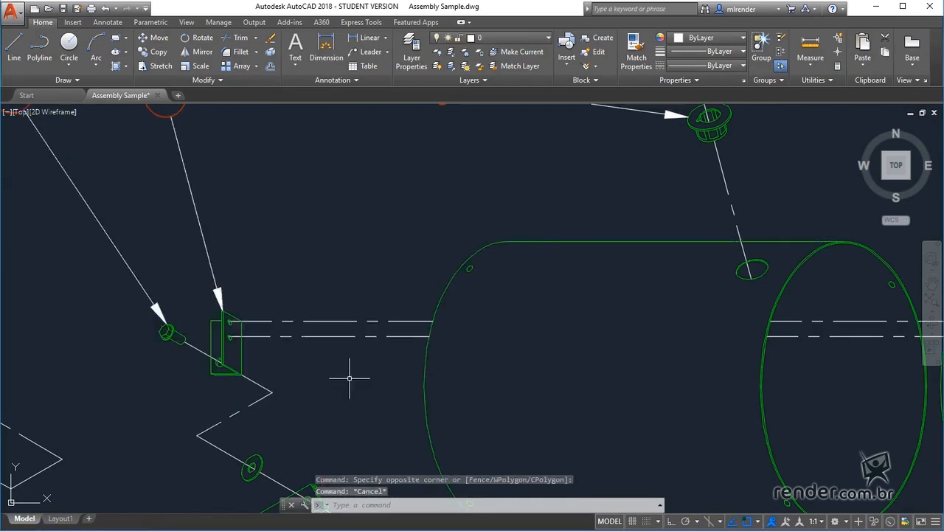
Try freehand lasso selections in both directions starting above the cylinder's near end, and clear the selection
mouse_move(534, 215)
left_mouse_down()
mouse_move(544, 257)
mouse_move(489, 291)
mouse_move(433, 298)
mouse_move(385, 236)
left_mouse_up()
mouse_move(502, 205)
left_mouse_down()
mouse_move(376, 222)
mouse_move(347, 369)
mouse_move(611, 327)
mouse_move(586, 204)
mouse_move(577, 208)
left_mouse_up()
key("Escape")
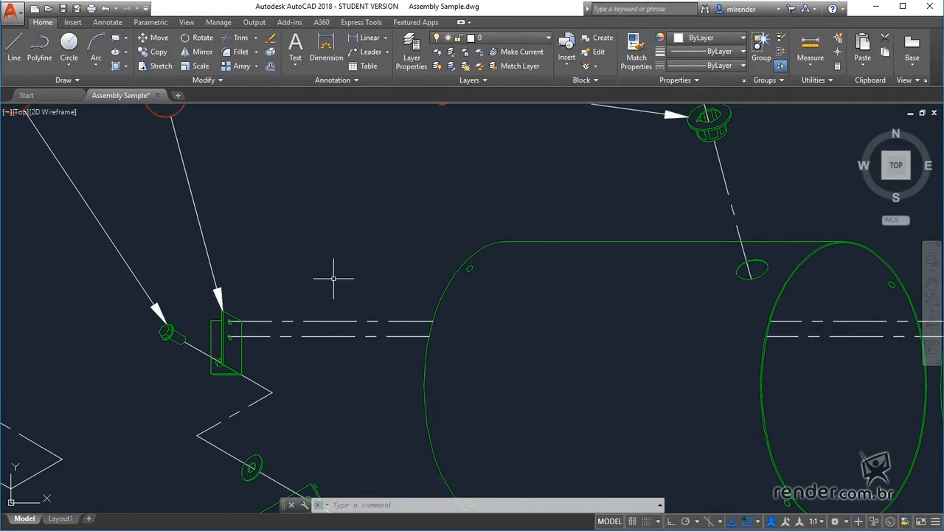
Move the upper centerline between bracket and cylinder by its midpoint grip to the empty area above them
left_click(321, 321)
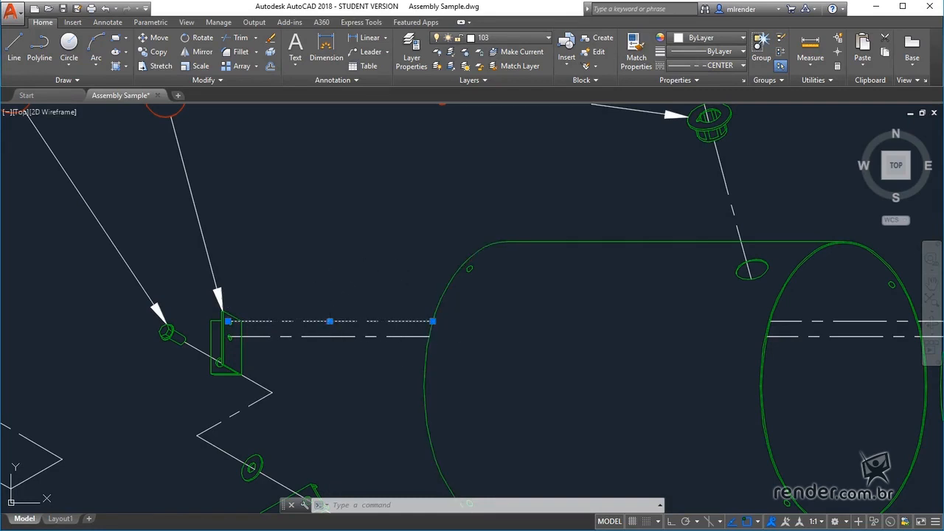
left_click(330, 321)
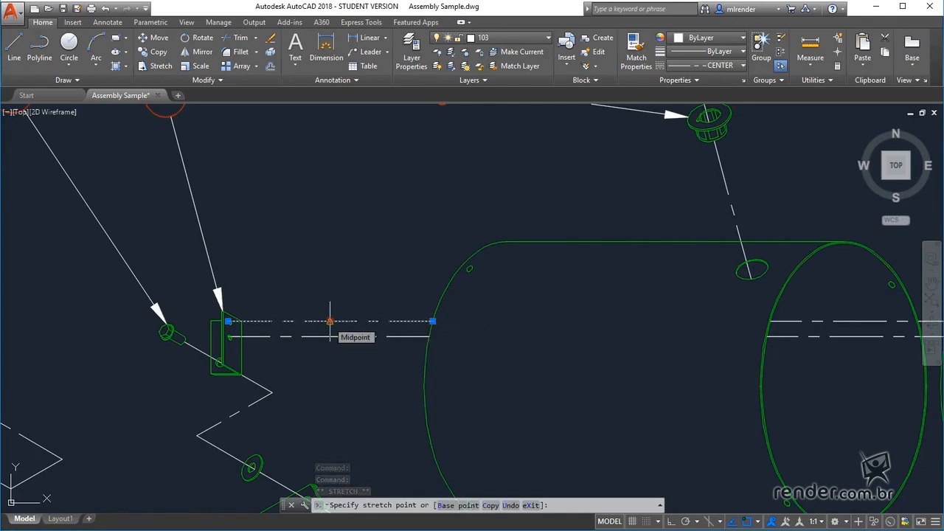
left_click(343, 174)
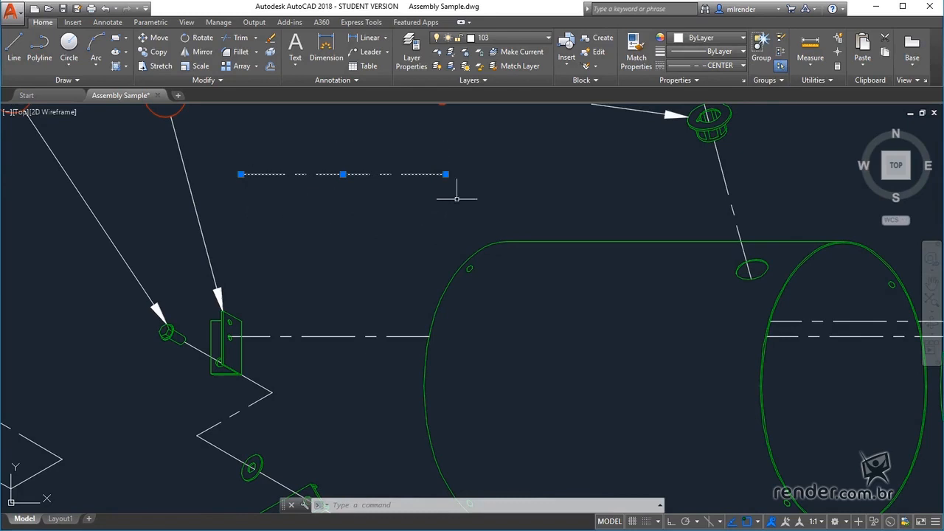
Stretch the far endpoint of the moved centerline outward to a point above the middle of the cylinder
mouse_move(446, 174)
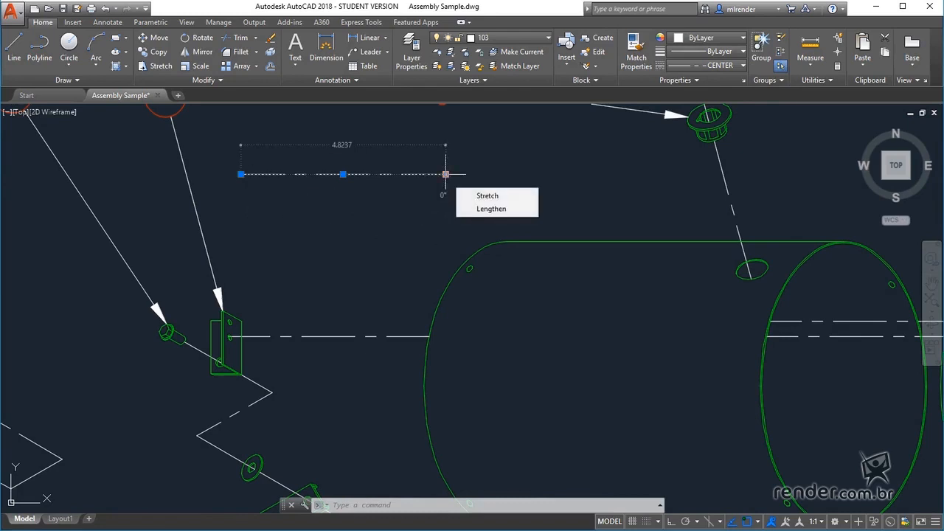
left_click(446, 174)
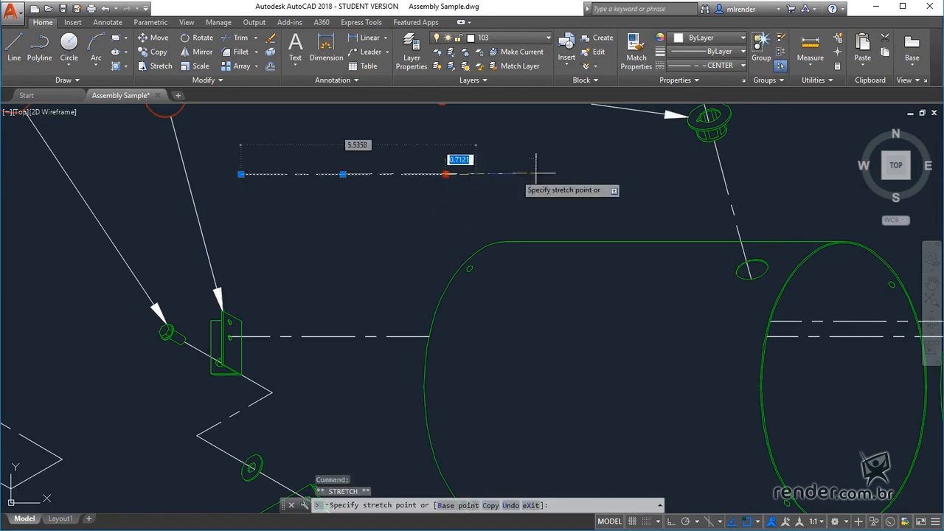
left_click(584, 170)
Stretch the same endpoint of the centerline a further 10 units along the line's direction
mouse_move(585, 172)
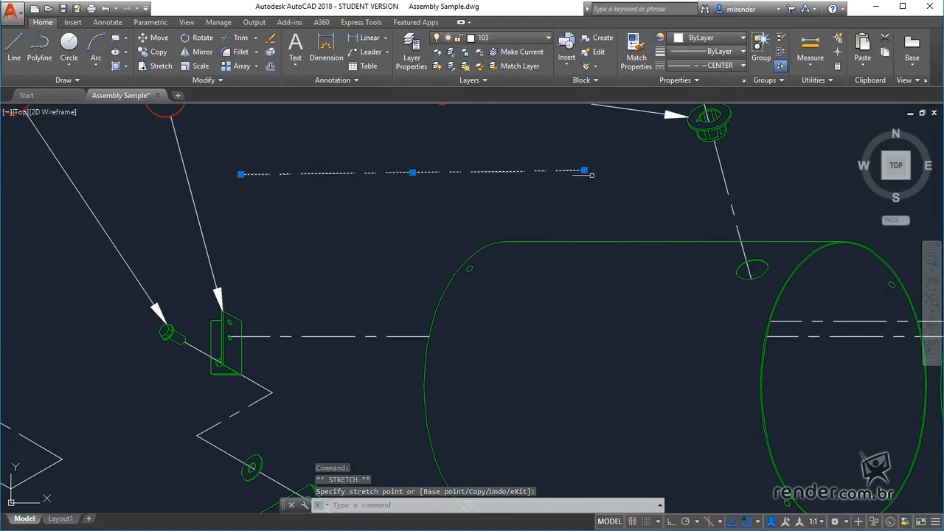
left_click(584, 171)
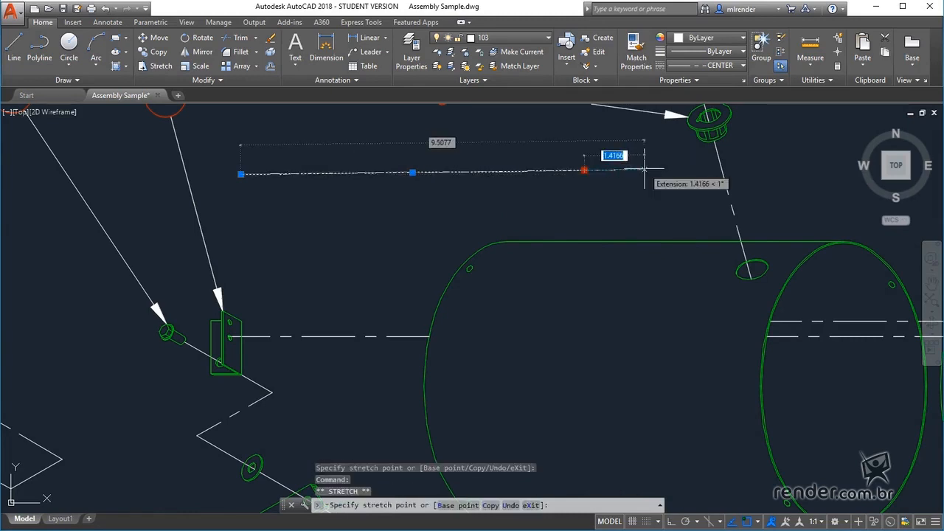
type("10")
key("Return")
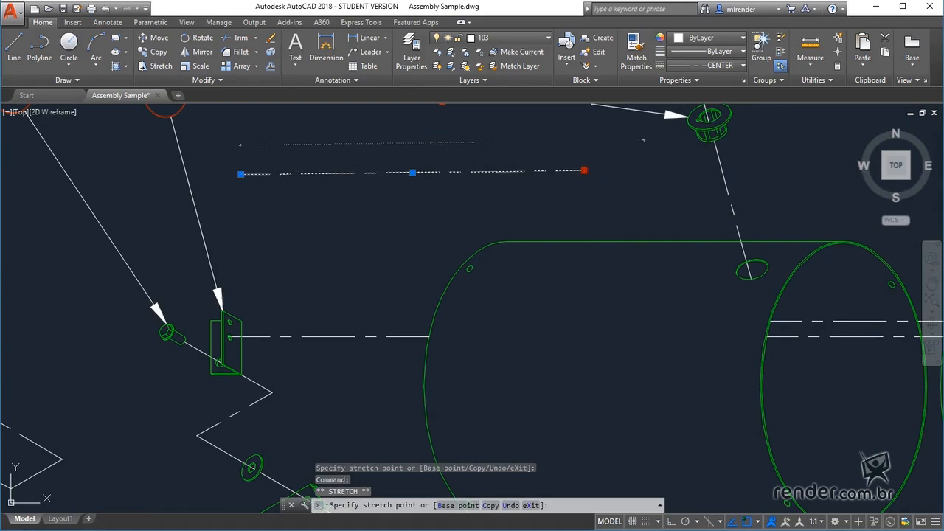
scroll(605, 195, "down", 2)
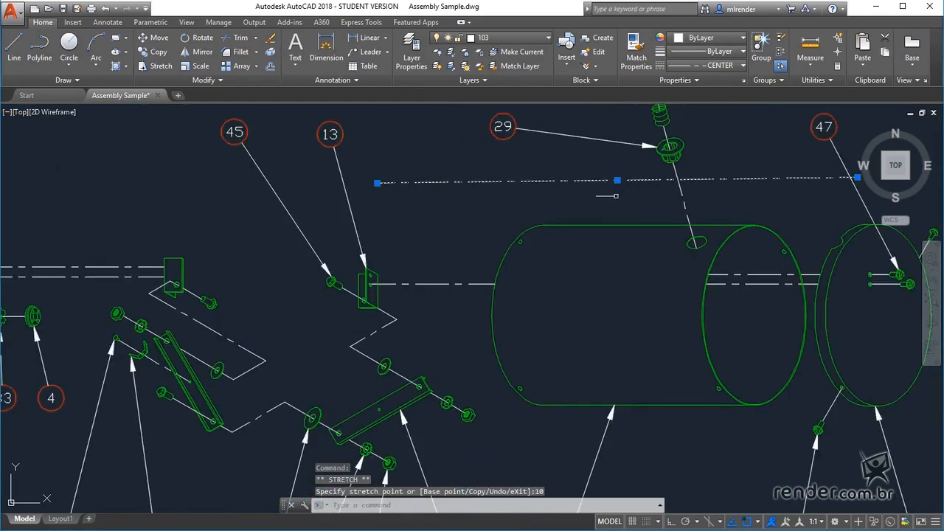
middle_click_drag(597, 202, 575, 217)
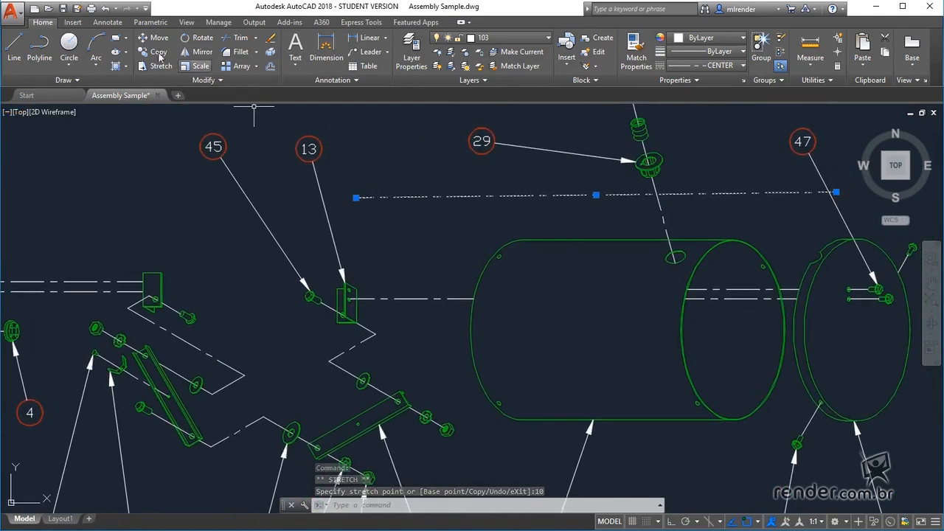
Undo the view change and the last stretch, redo the stretch, and undo all grip edits of the centerline
left_click(115, 10)
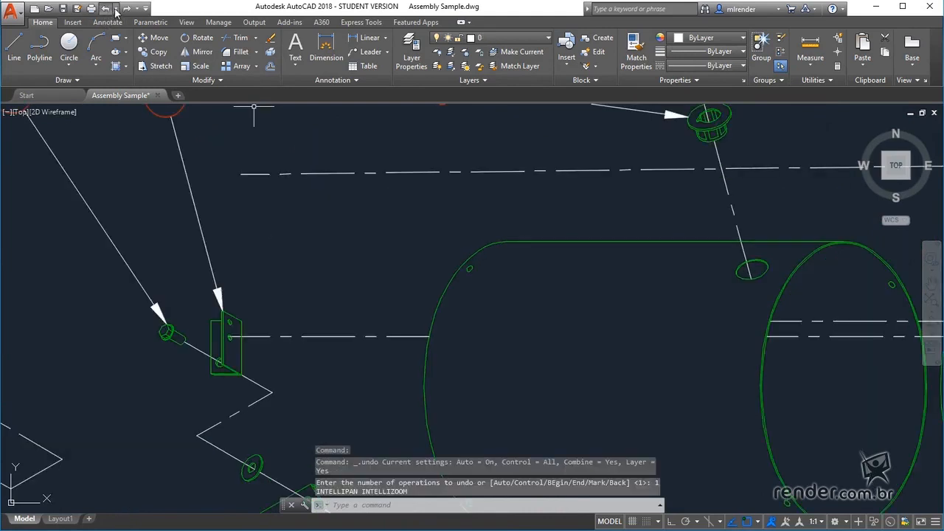
left_click(104, 10)
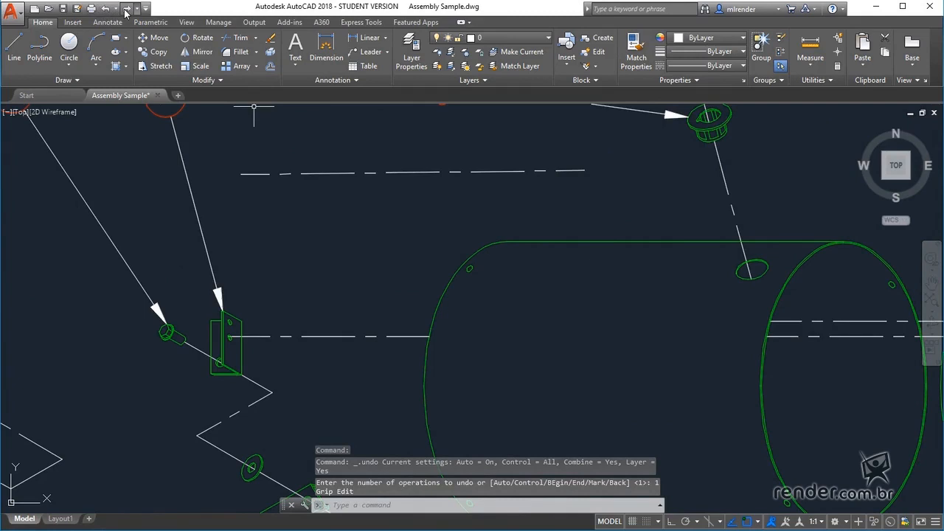
left_click(126, 9)
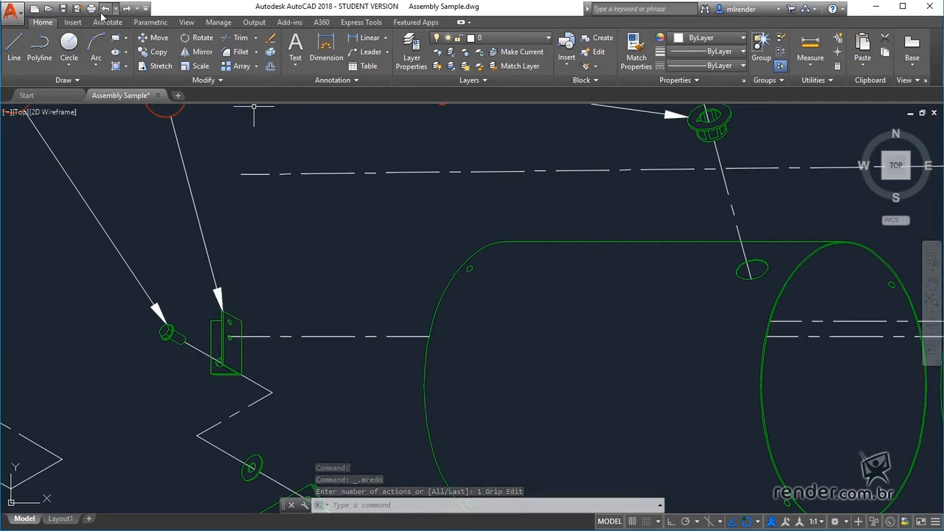
left_click(104, 10)
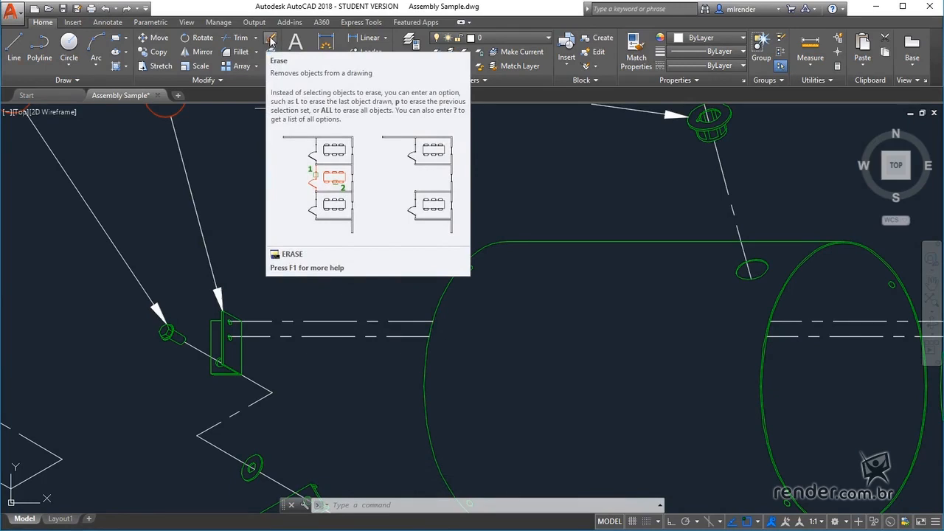
Erase the upper centerline between the bracket and the cylinder, and undo the erasure
left_click(271, 41)
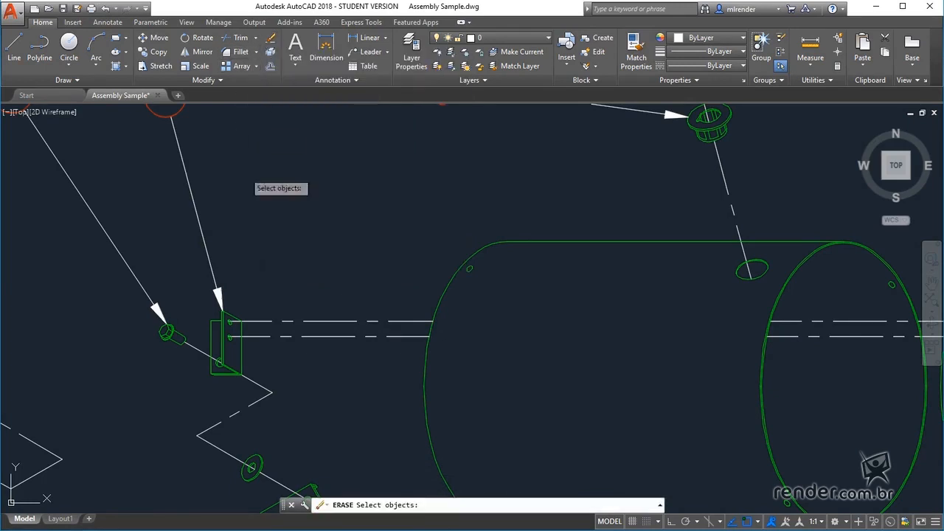
key("Escape")
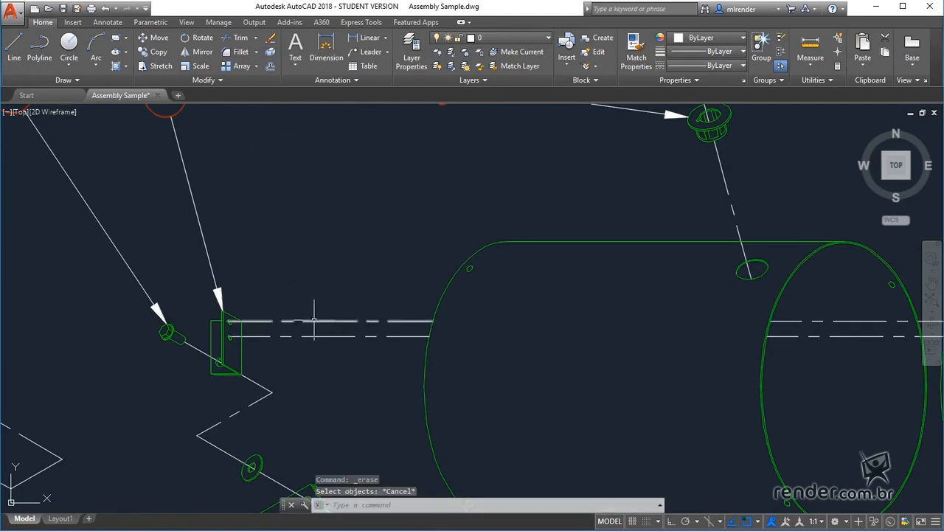
left_click(327, 321)
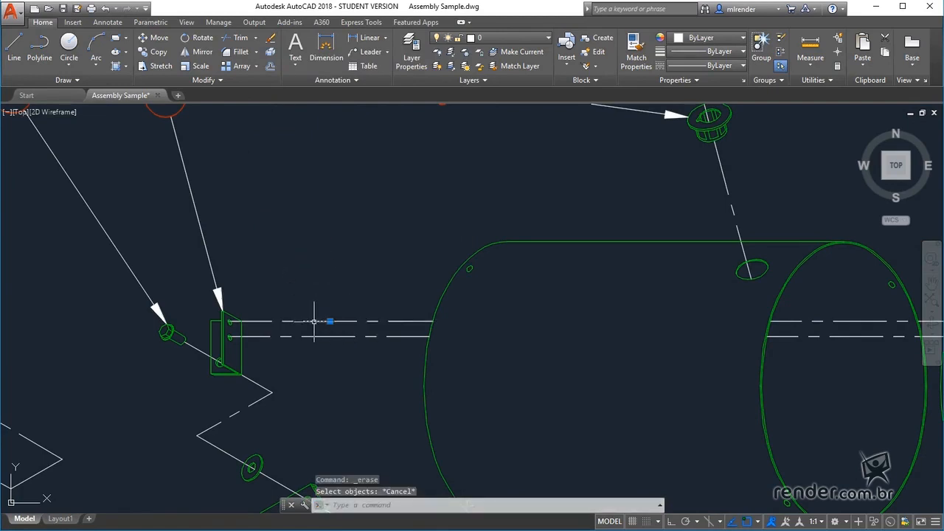
left_click(271, 40)
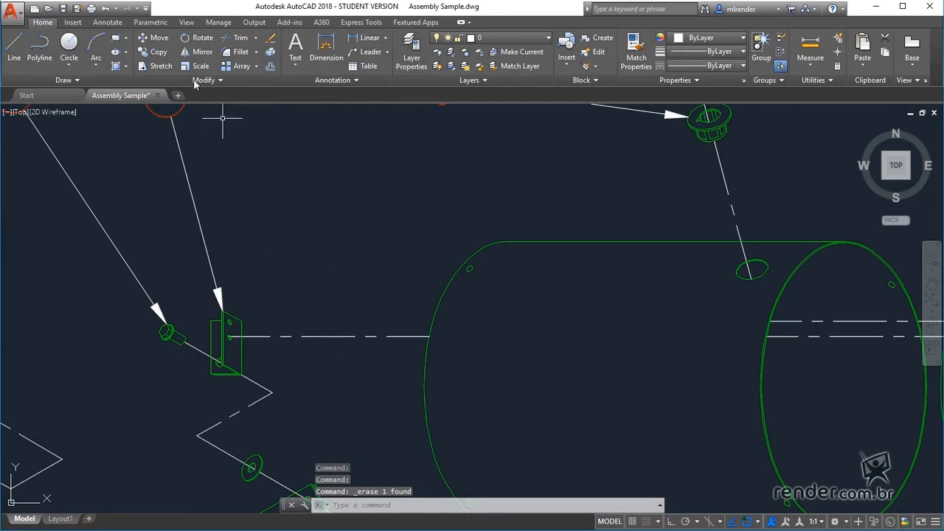
left_click(106, 10)
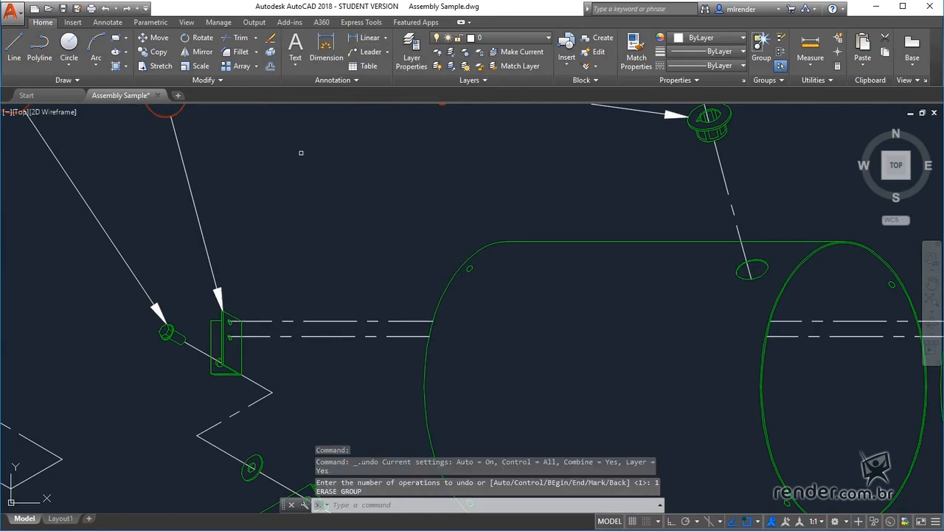
Erase both centerlines between the bracket and the cylinder together with the Erase command, and undo the erasure
left_click(271, 40)
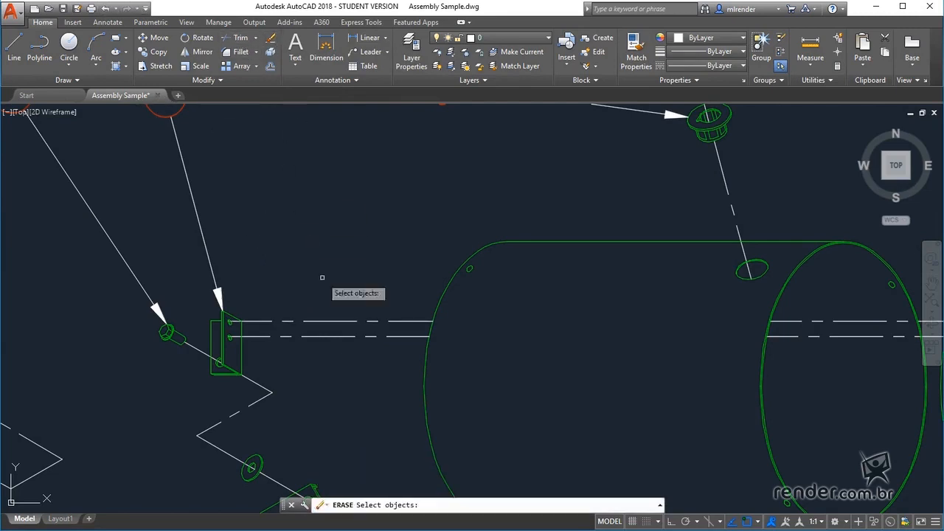
left_click(334, 319)
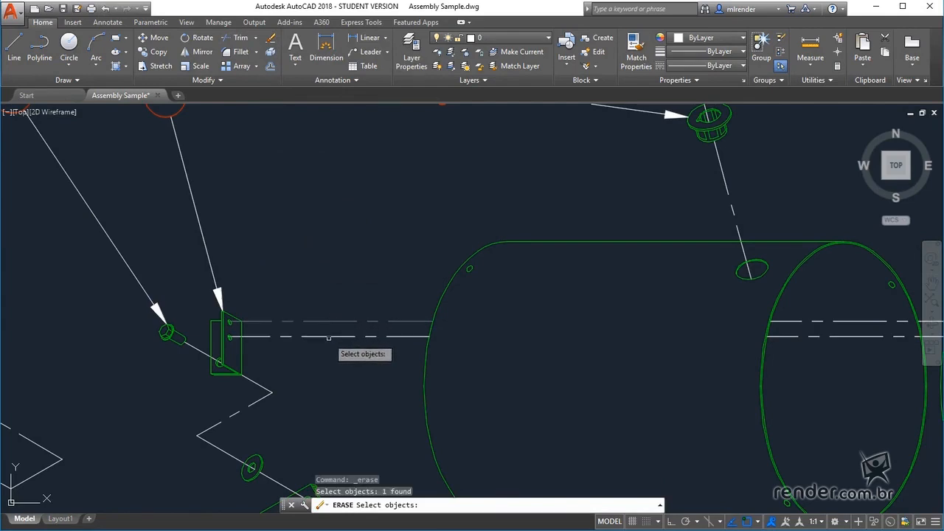
left_click(329, 337)
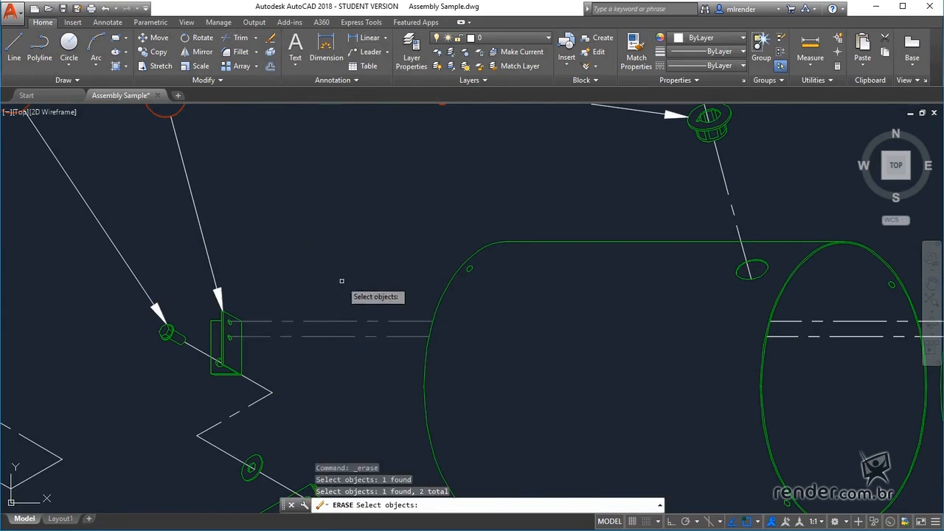
key("Return")
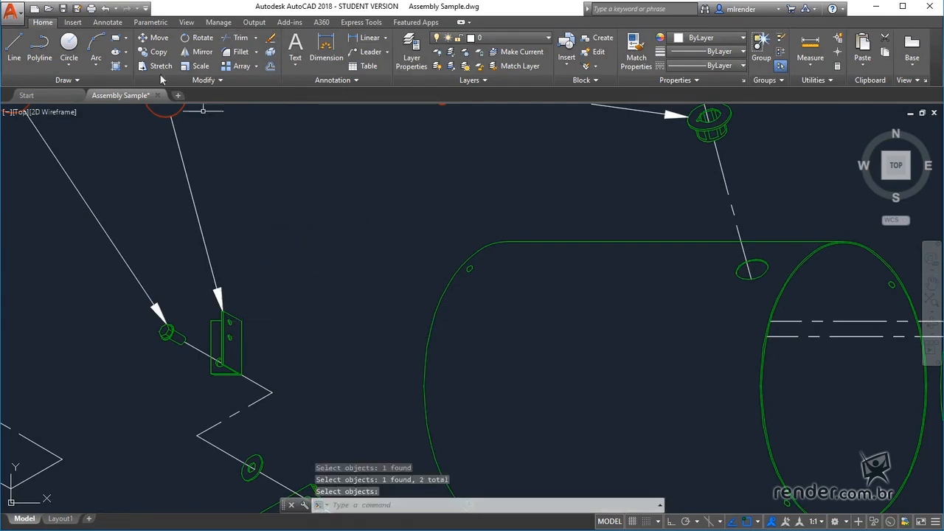
left_click(104, 8)
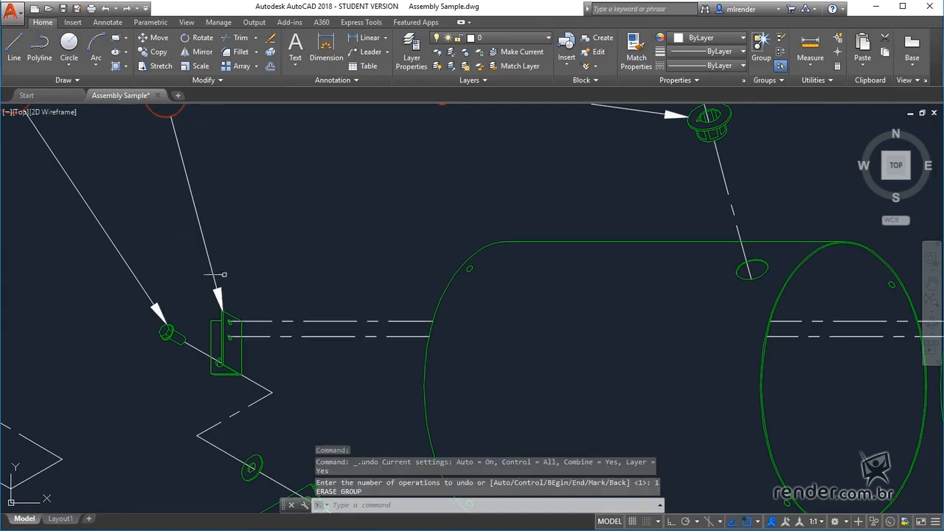
Delete the preselected lower centerline between the bracket and the cylinder, and undo the deletion
left_click(323, 336)
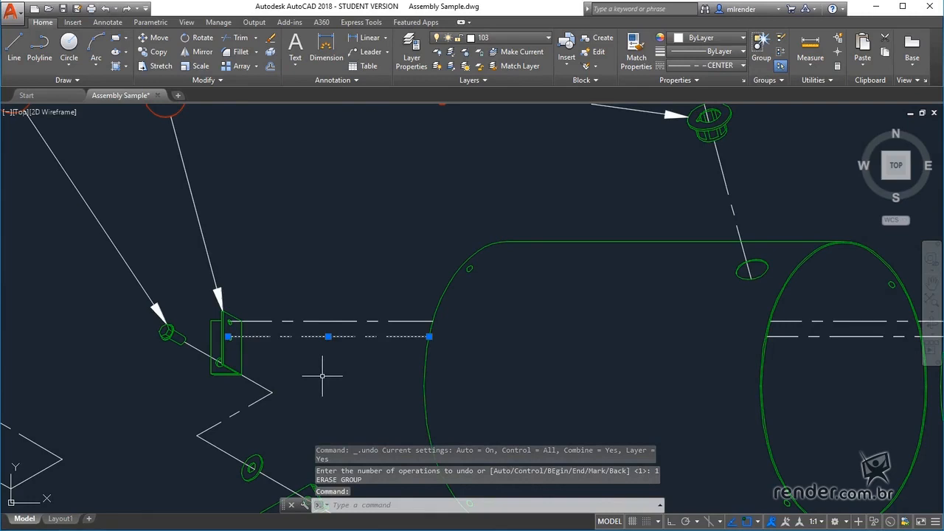
key("Delete")
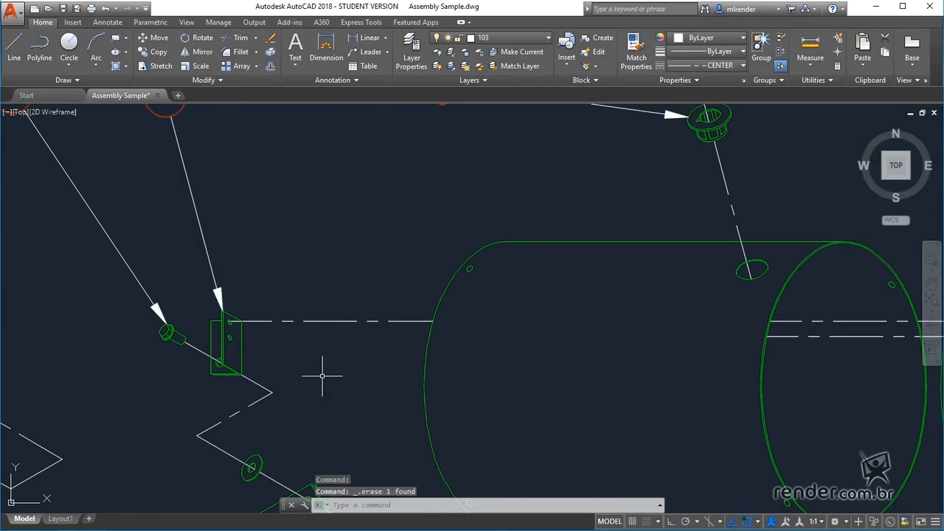
key("ctrl+z")
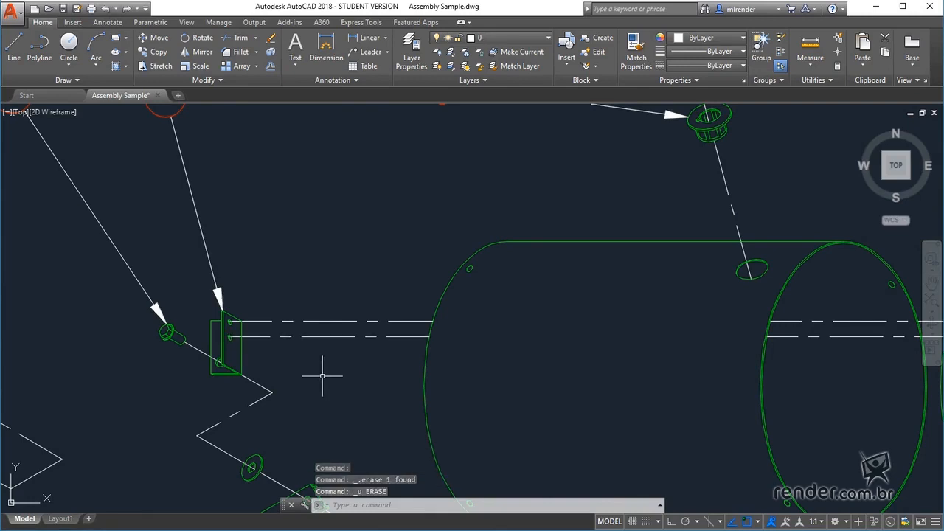